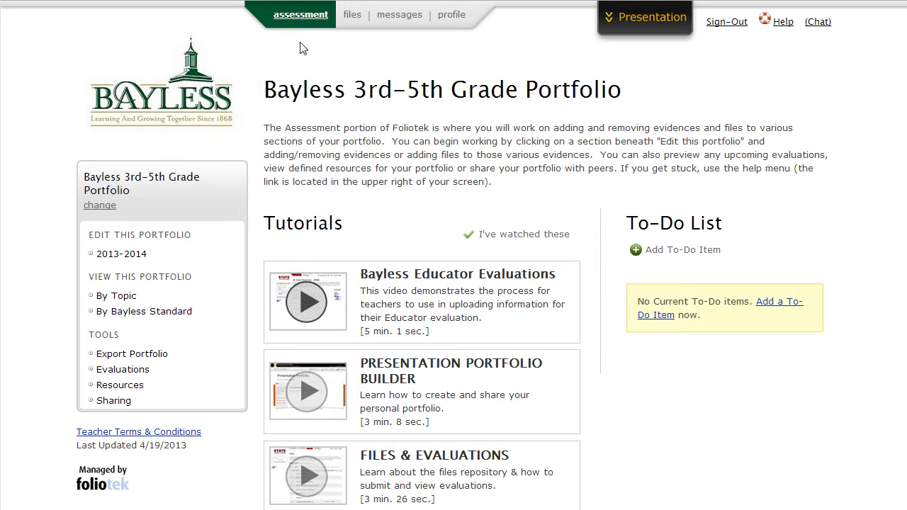
- Browse the Files and Messages tabs, ending on the Profile page showing the account details
click(353, 19)
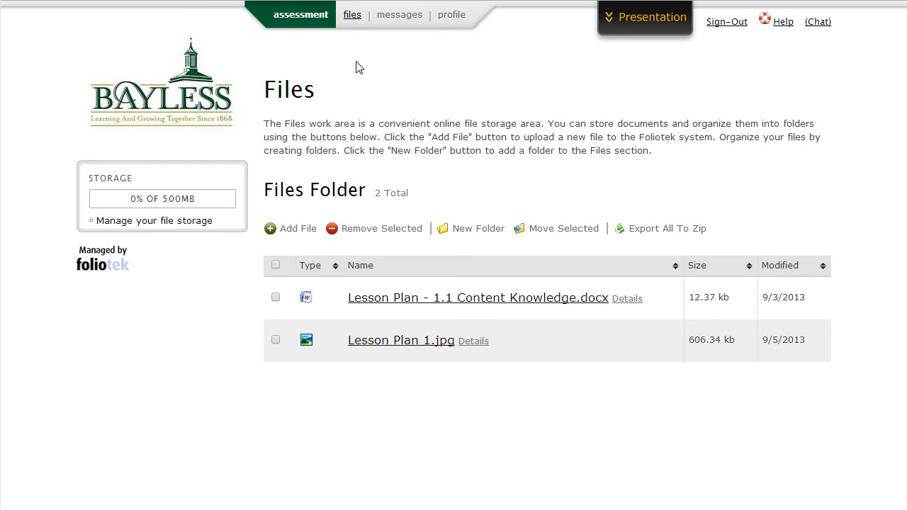
click(402, 27)
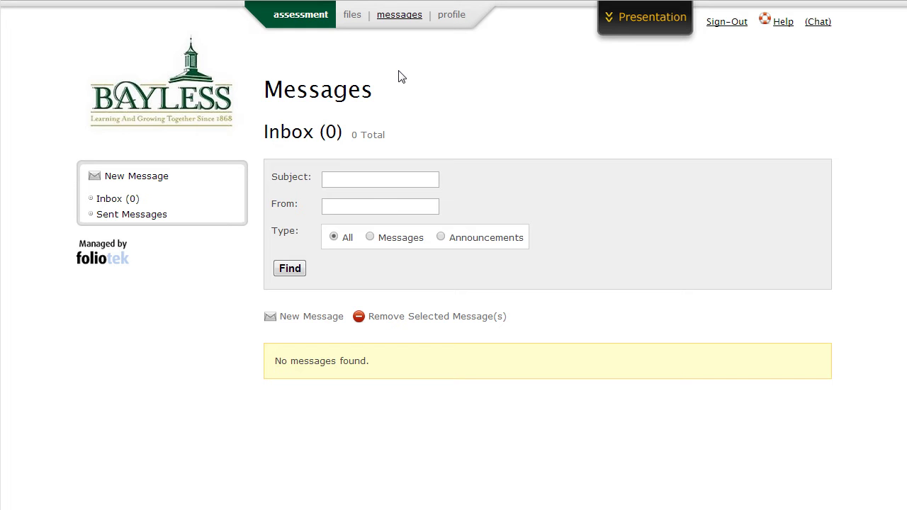
click(456, 23)
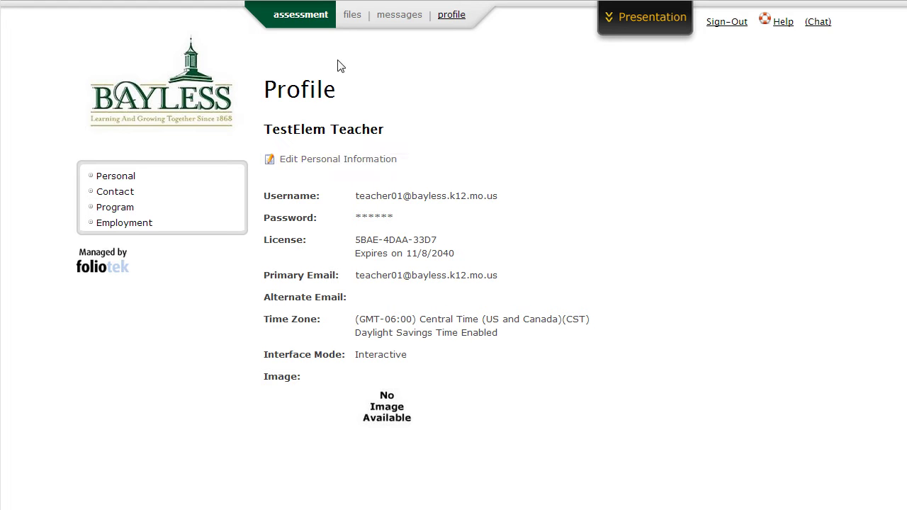
- Return to the Bayless 3rd-5th Grade Portfolio home with its tutorials and empty To-Do List
click(295, 23)
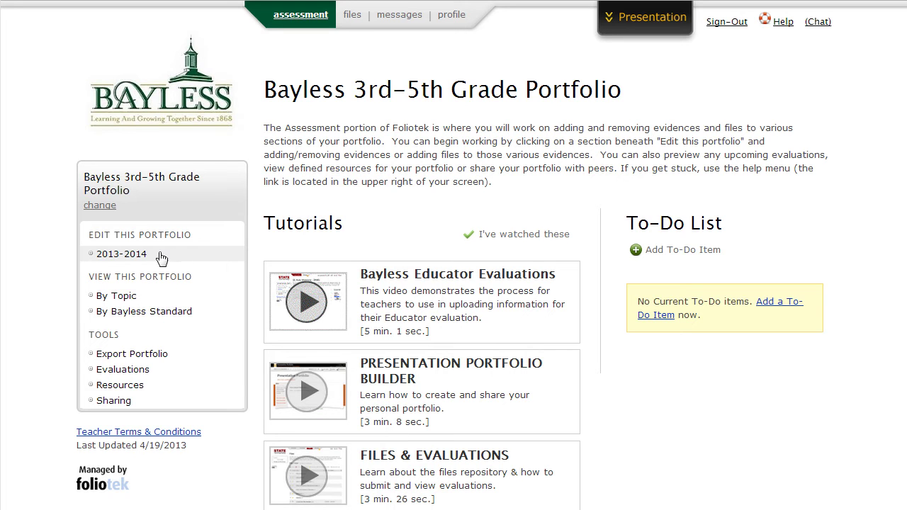
- From 2013-2014, open Bayless Walkthrough Forms and review Walkthrough Forms 1 through 12
click(123, 260)
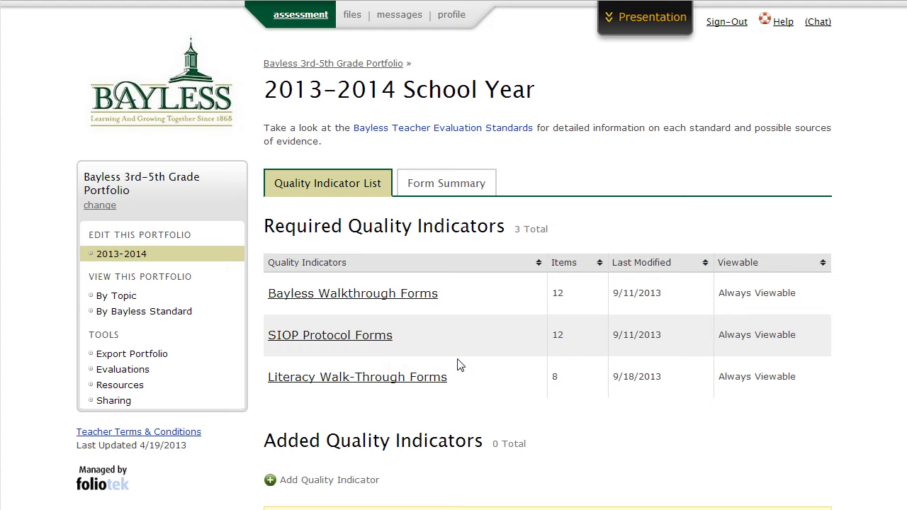
click(367, 296)
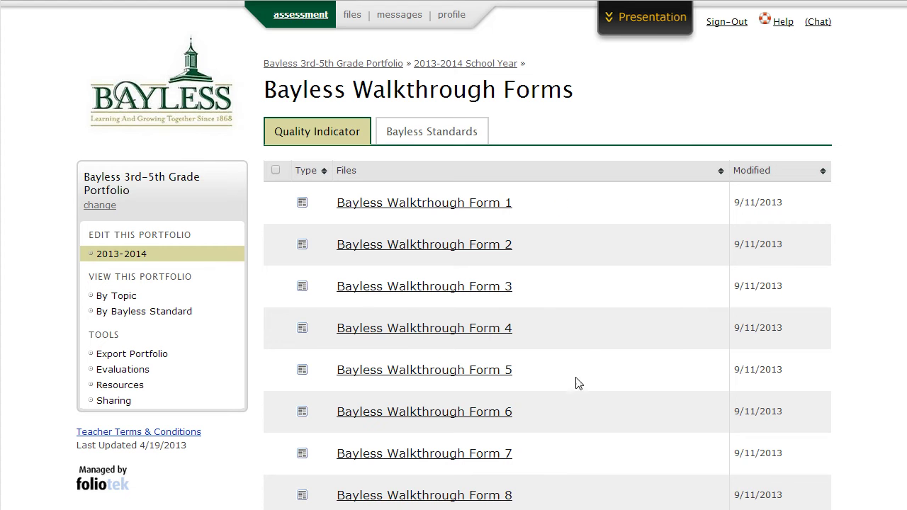
scroll(573, 393, down, 2)
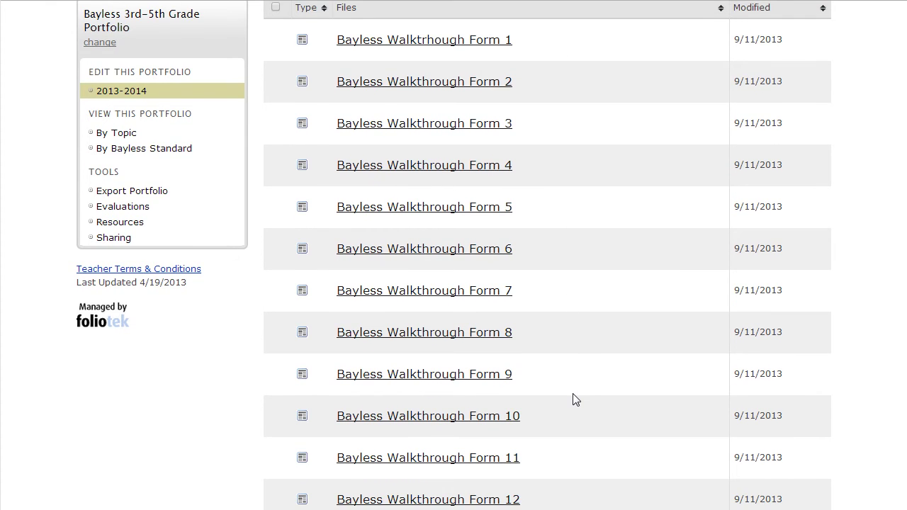
scroll(573, 393, up, 2)
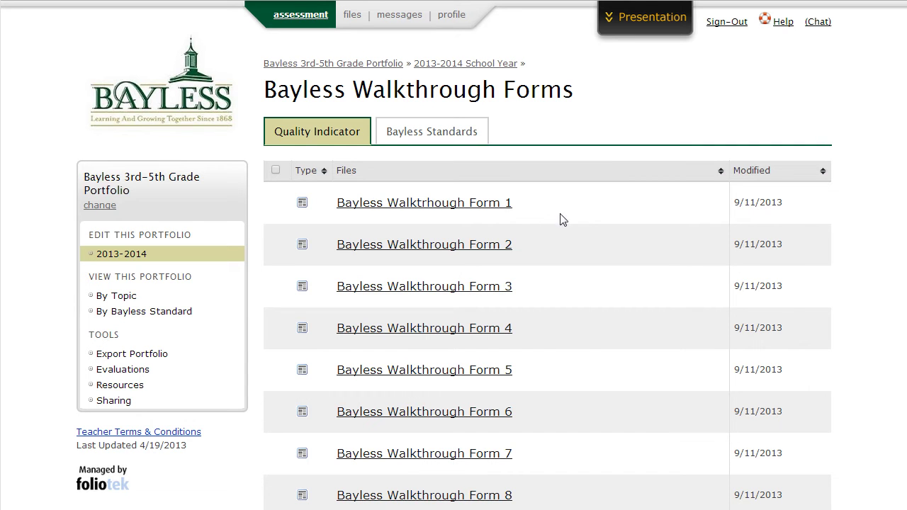
- Open Bayless Walkthrough Form 1, then return to the 2013-2014 School Year indicator list
click(426, 206)
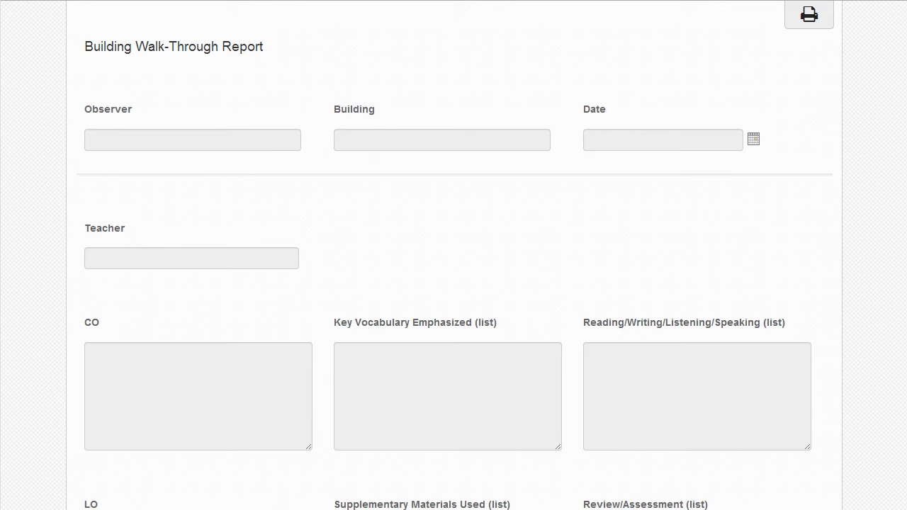
key(alt+Left)
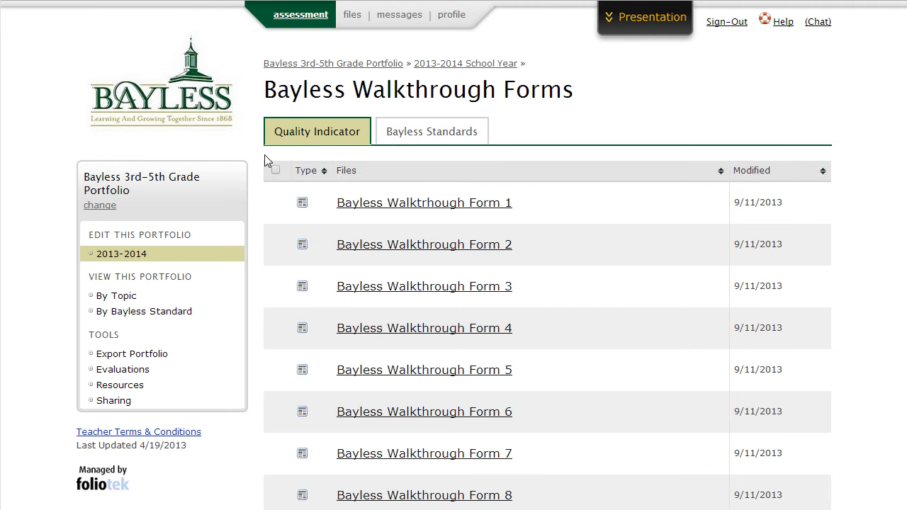
click(162, 258)
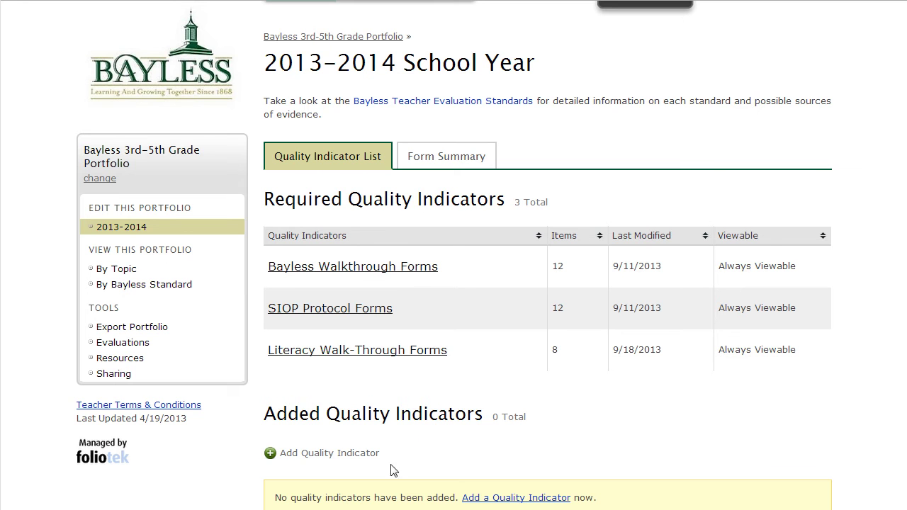
- Add a new quality indicator named '1B Develops Lesson Plans' to 2013-2014
click(304, 454)
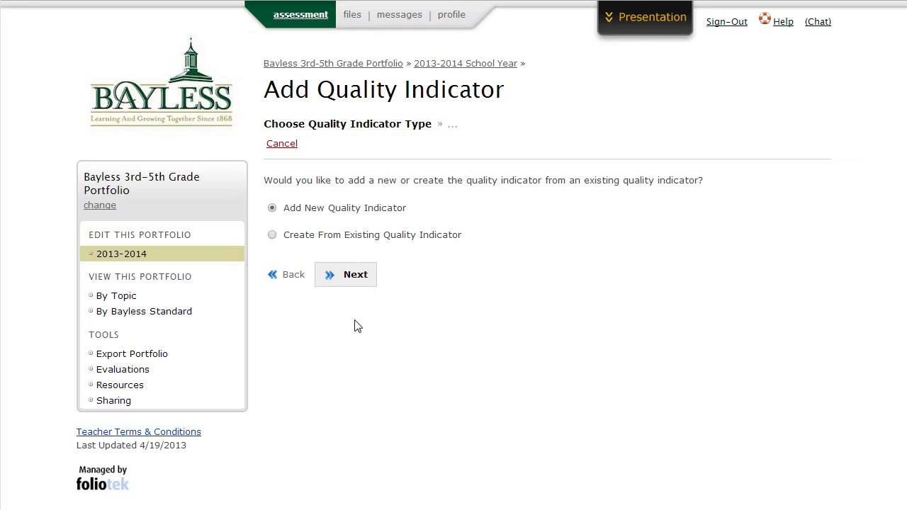
click(341, 279)
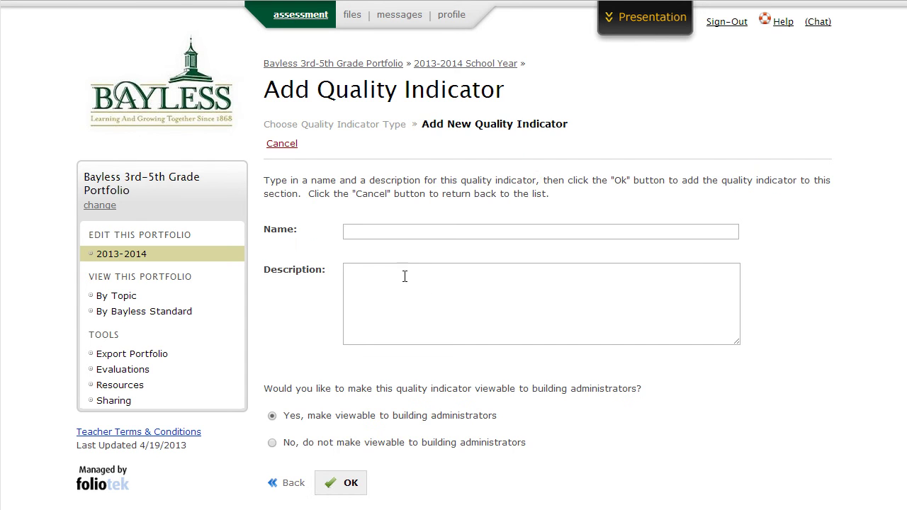
text(1)
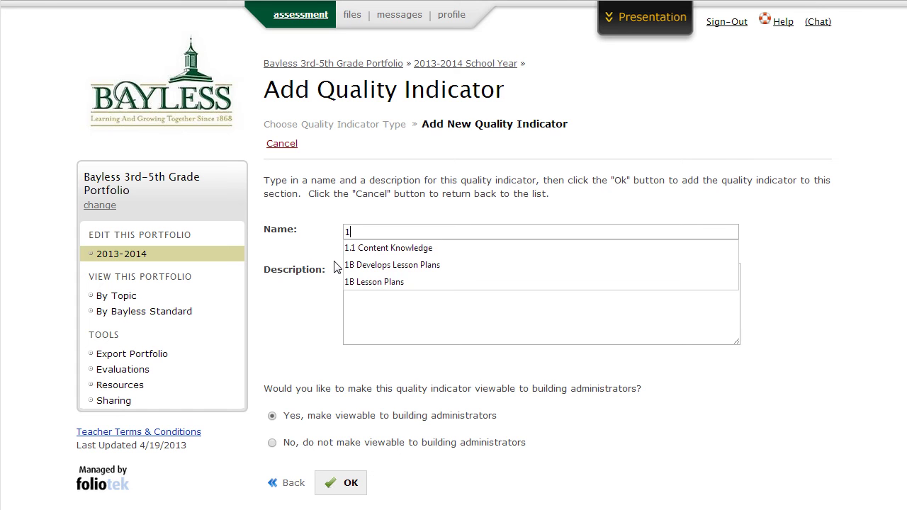
text(B Develops)
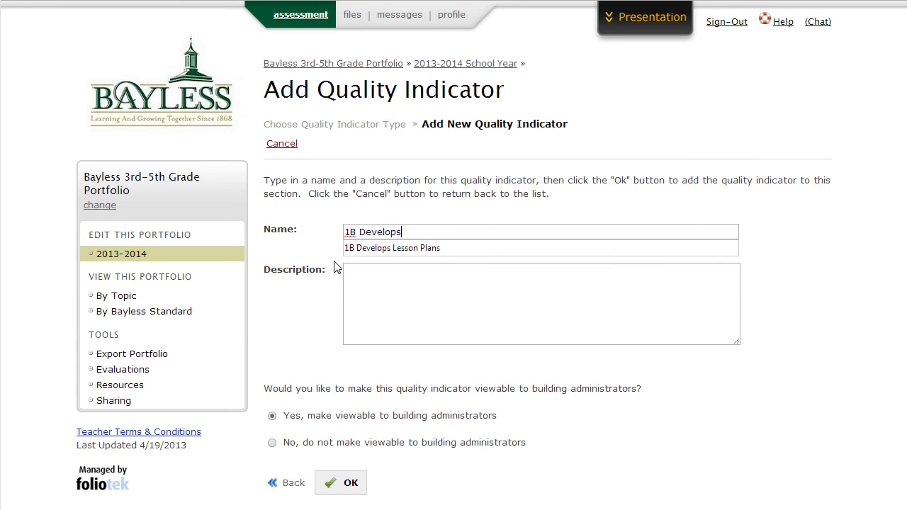
text( Lesson Plans)
click(342, 485)
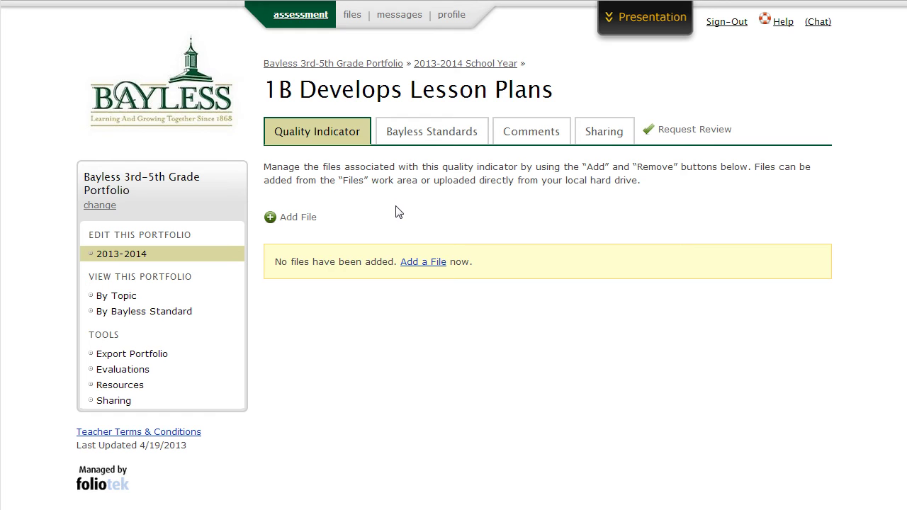
- Align the indicator to Bayless standard '1B: Develops and uses lesson plans'
click(422, 136)
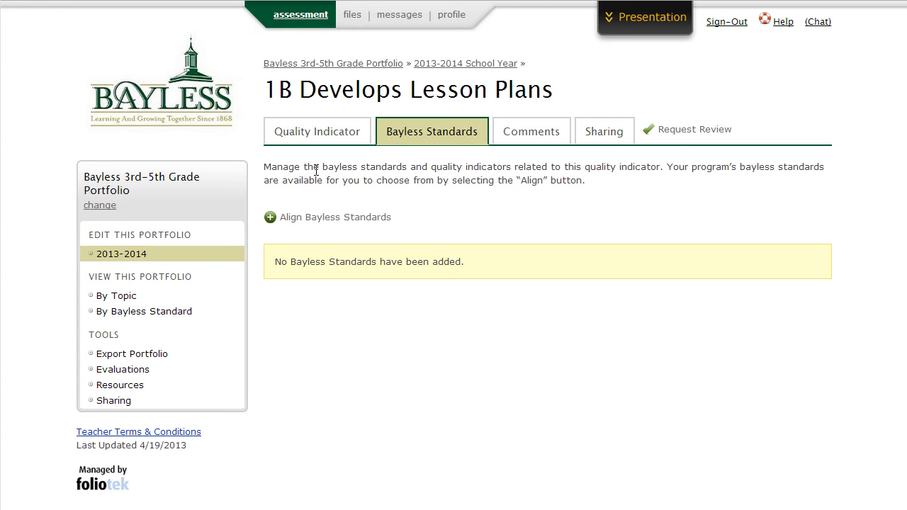
click(303, 223)
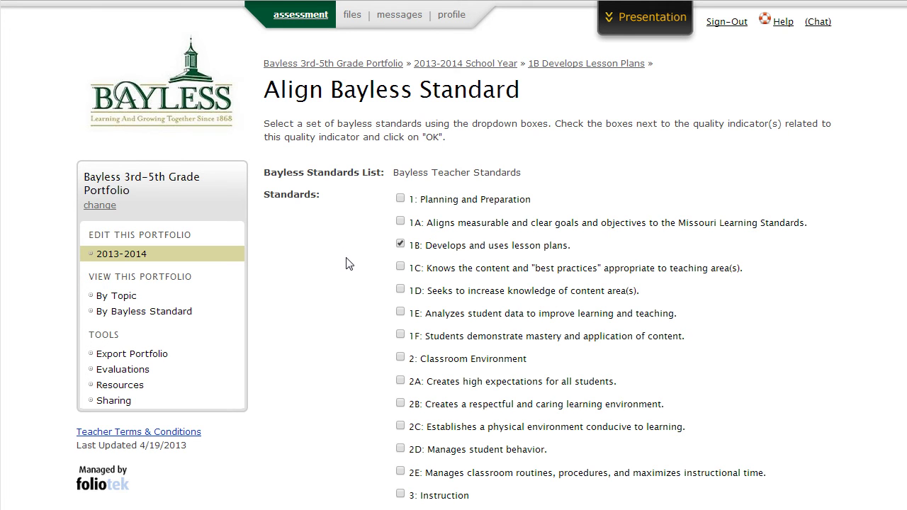
scroll(347, 263, down, 9)
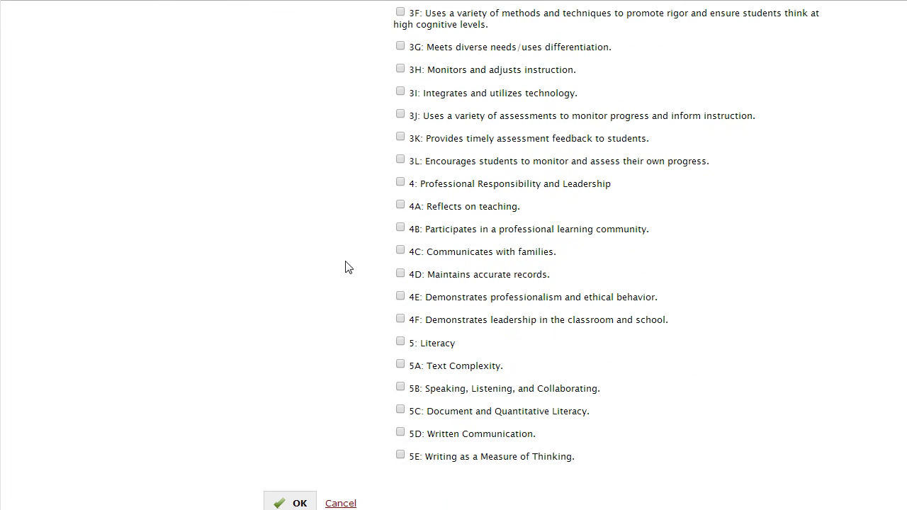
click(299, 504)
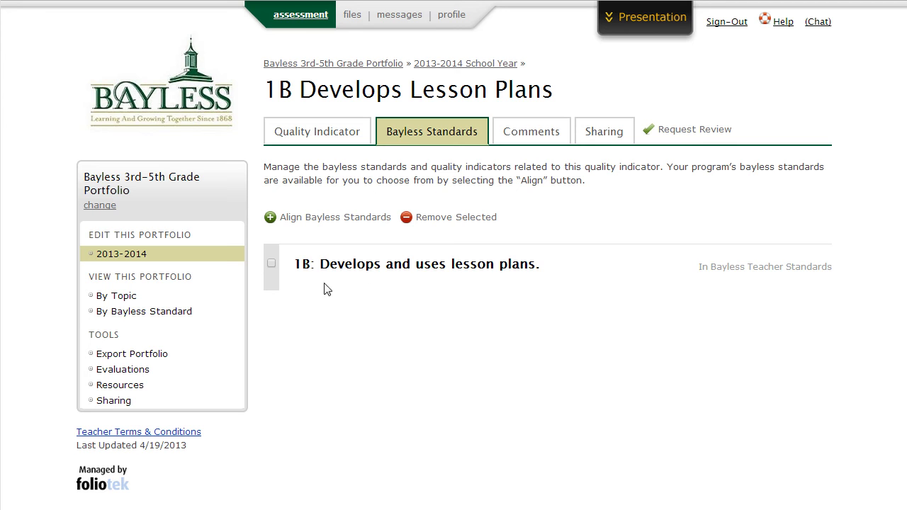
- Upload 'Lesson Plan - 1.1 Content Knowledge.docx' from the Desktop to the indicator
click(303, 136)
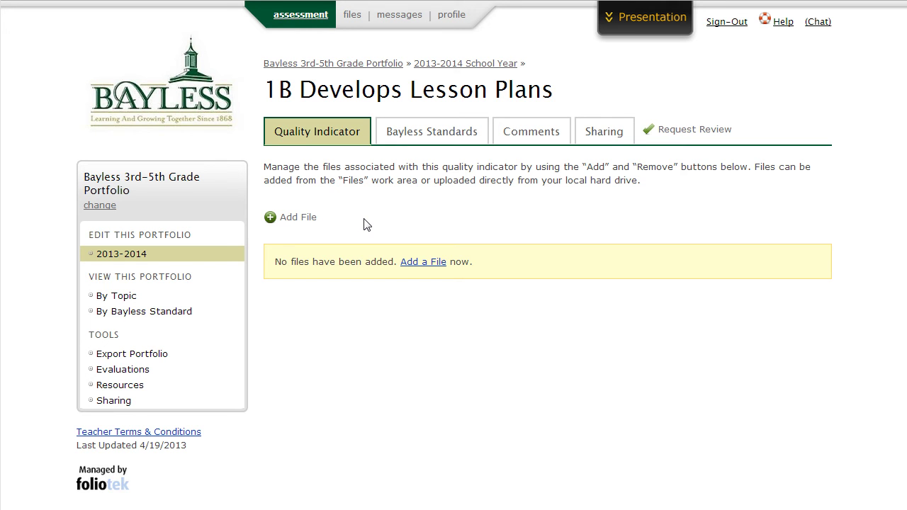
click(287, 224)
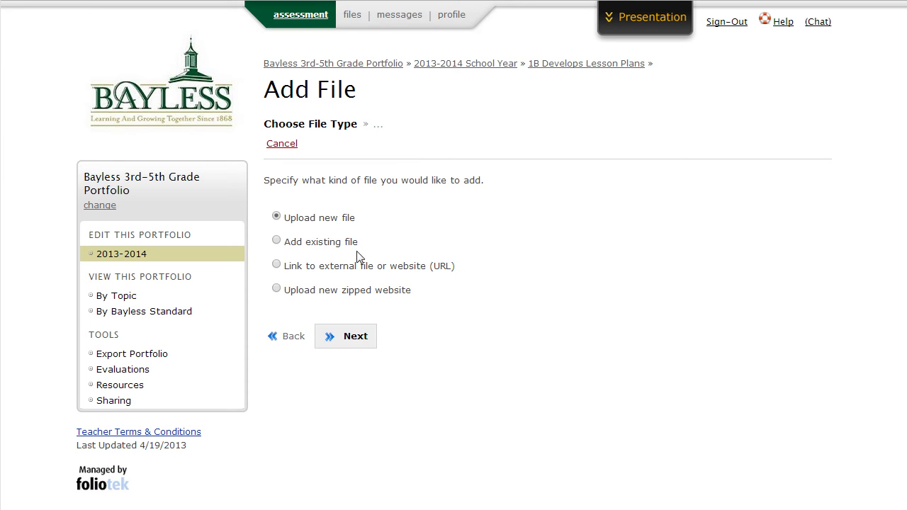
click(349, 339)
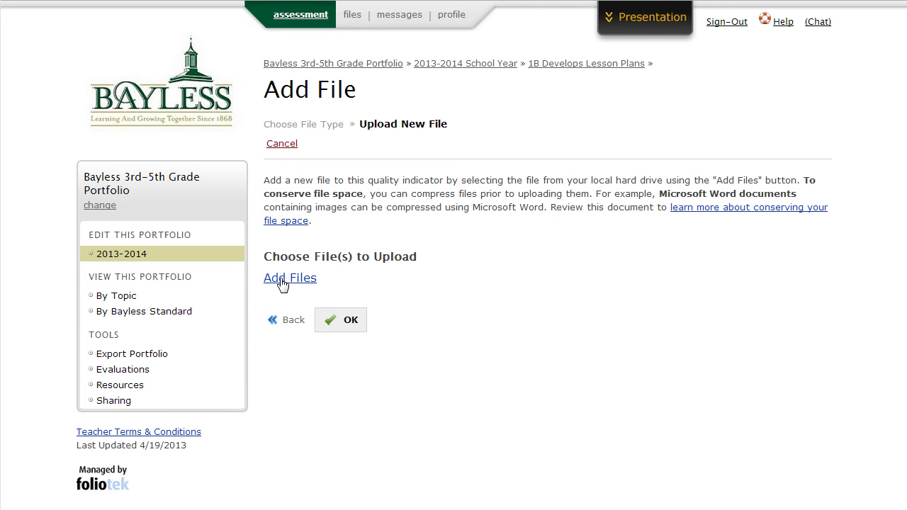
click(282, 283)
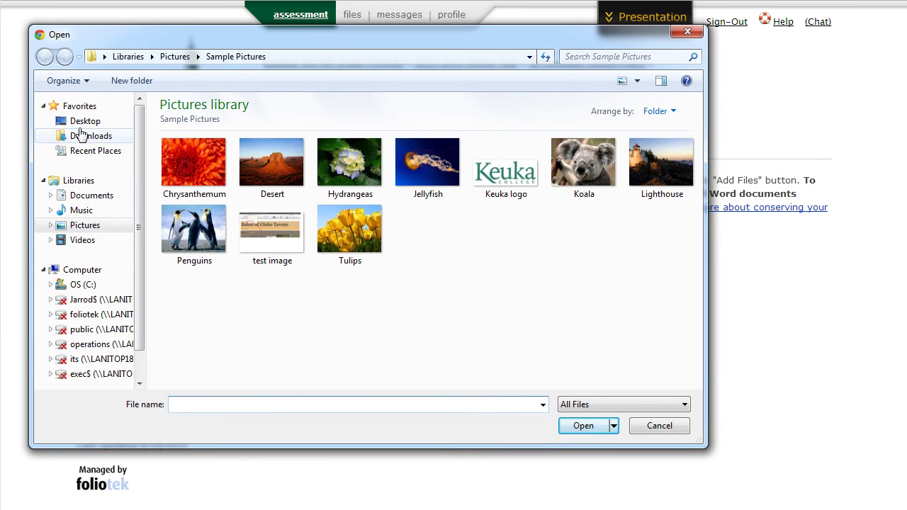
click(82, 122)
double_click(555, 248)
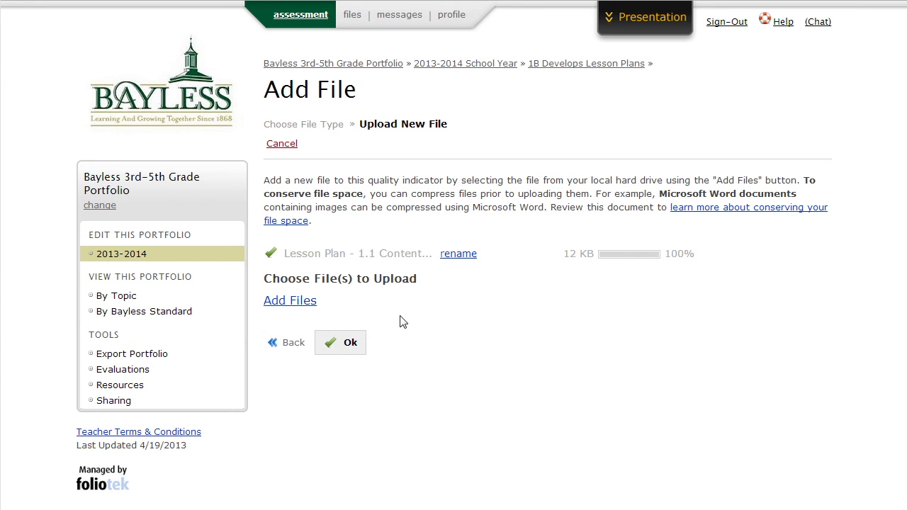
click(339, 349)
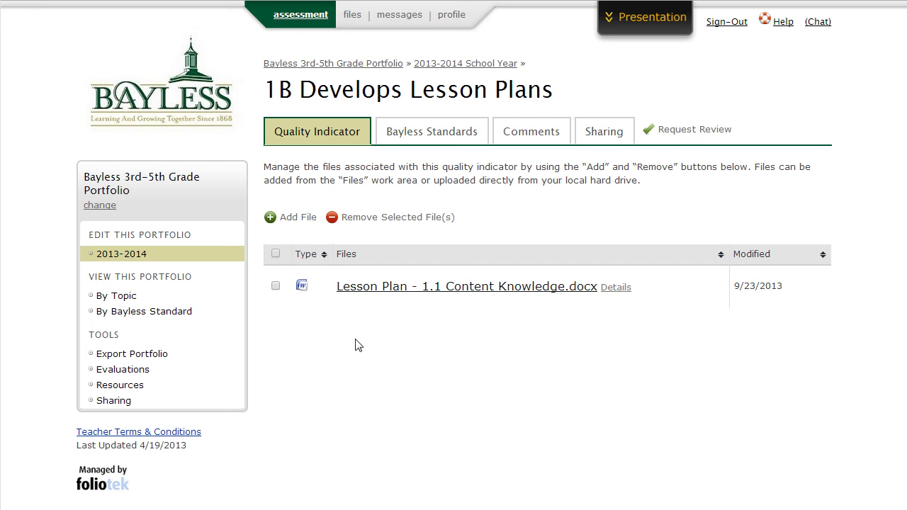
- Confirm '1B Develops Lesson Plans' appears under 2013-2014 Added Quality Indicators, then return home
click(122, 261)
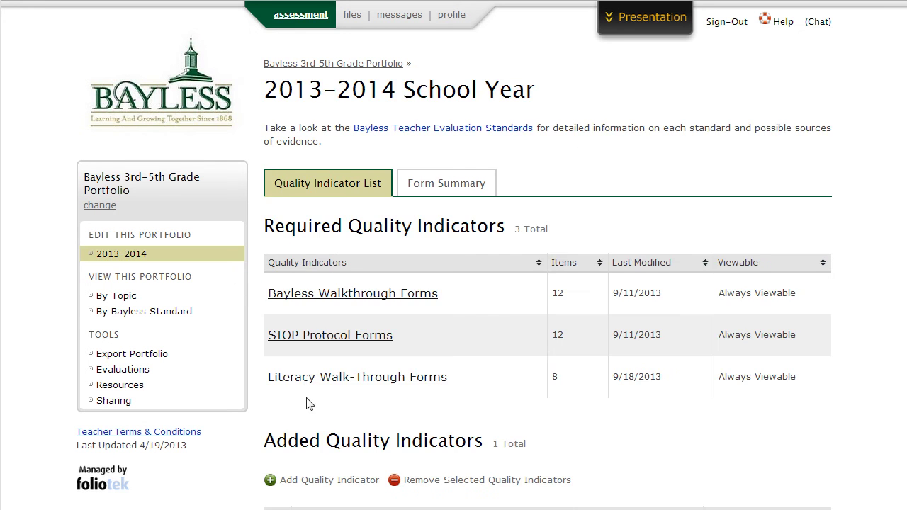
scroll(309, 418, down, 1)
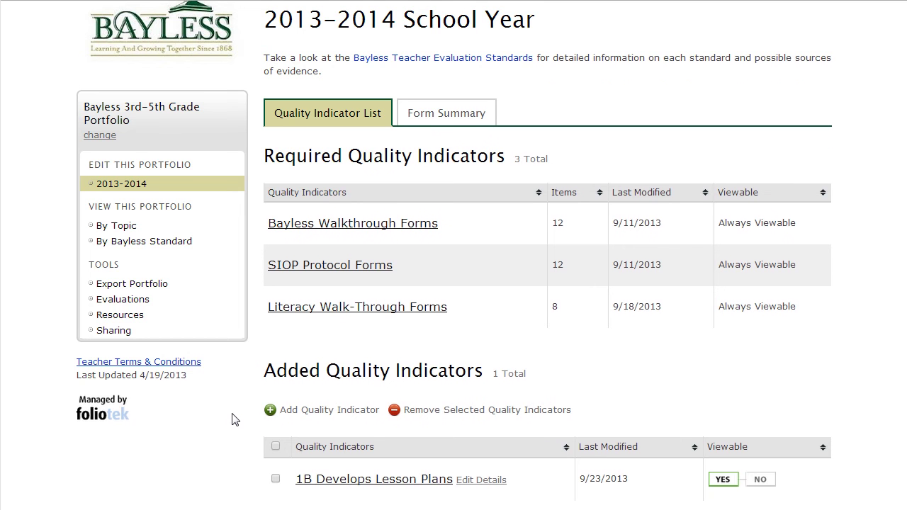
scroll(234, 420, up, 1)
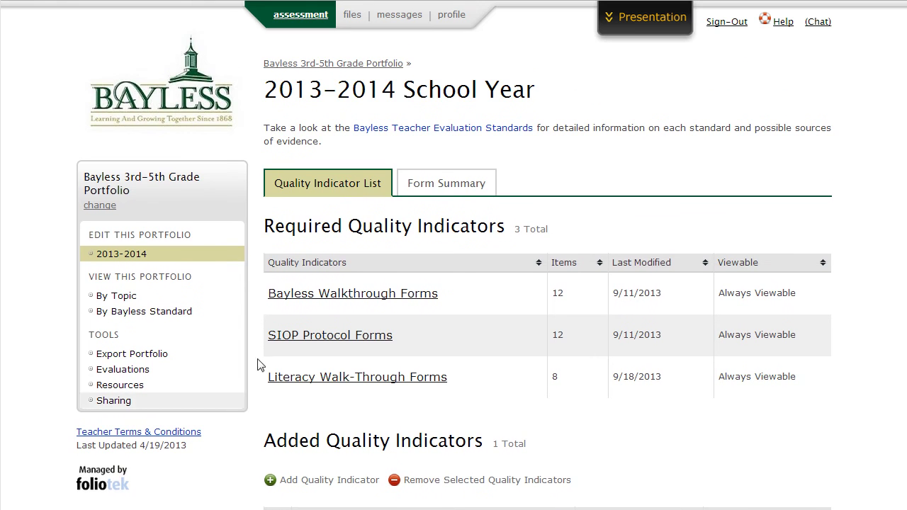
click(297, 21)
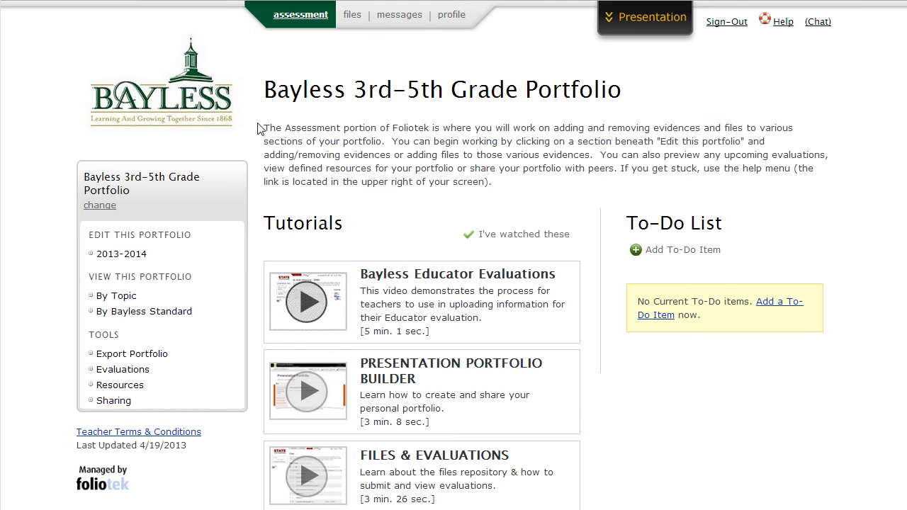
click(144, 374)
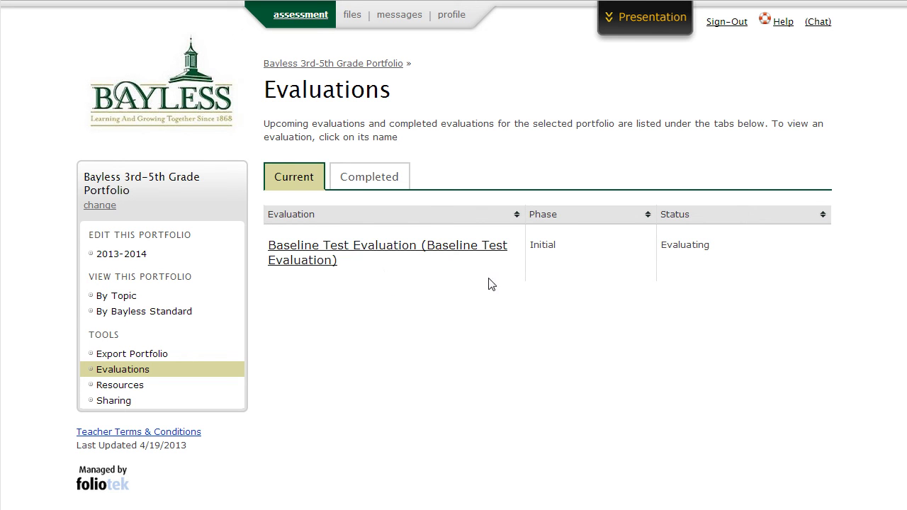
click(369, 182)
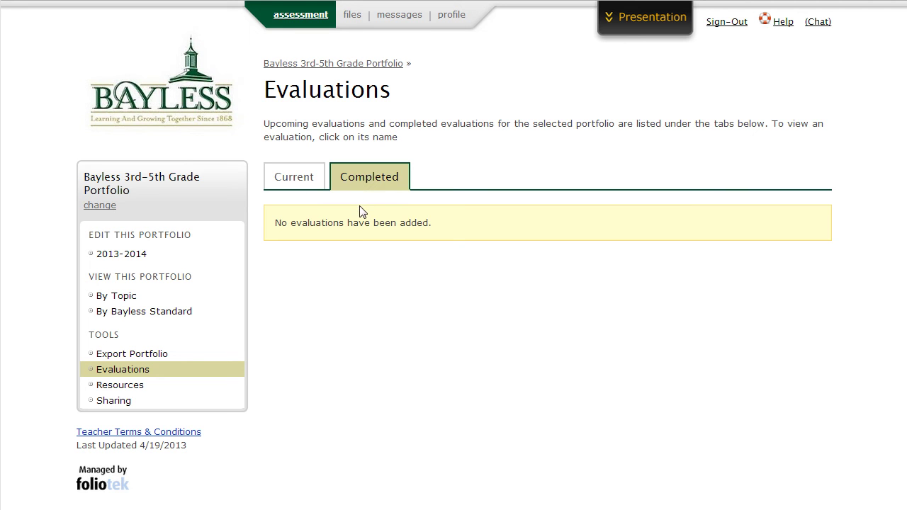
key(alt+Left)
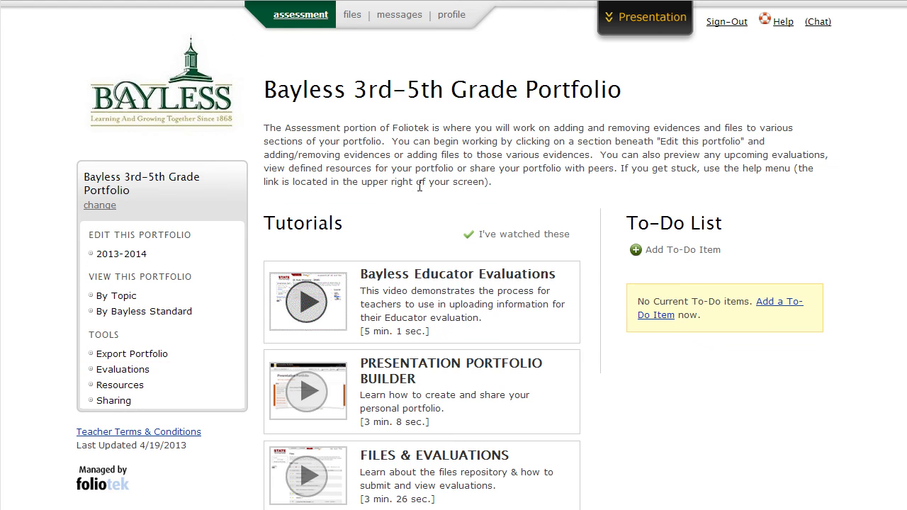